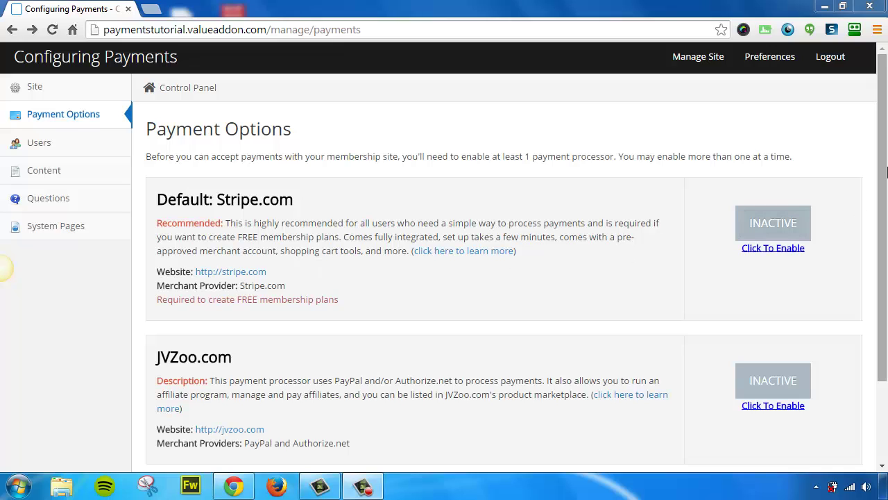
Step: Show and then hide the advanced payment options on the Payment Options page
{"action": "scroll", "coordinate": [882, 173], "scroll_direction": "down", "scroll_amount": 1}
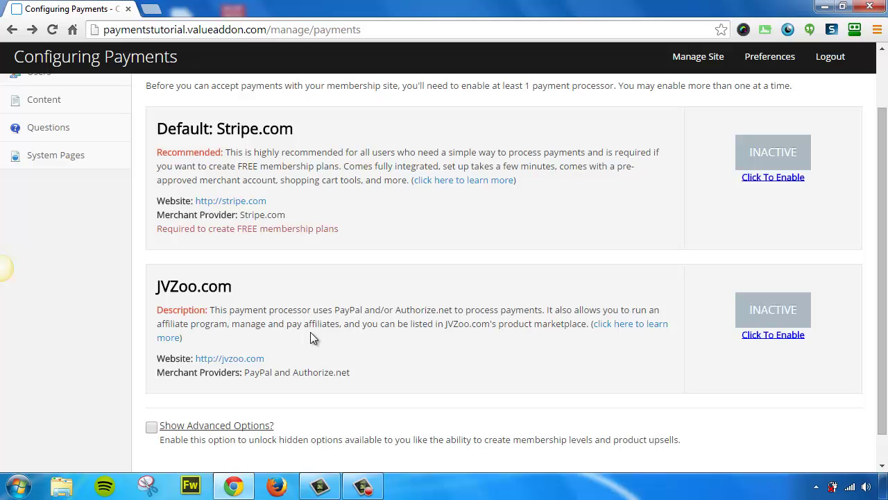
{"action": "left_click", "coordinate": [151, 427]}
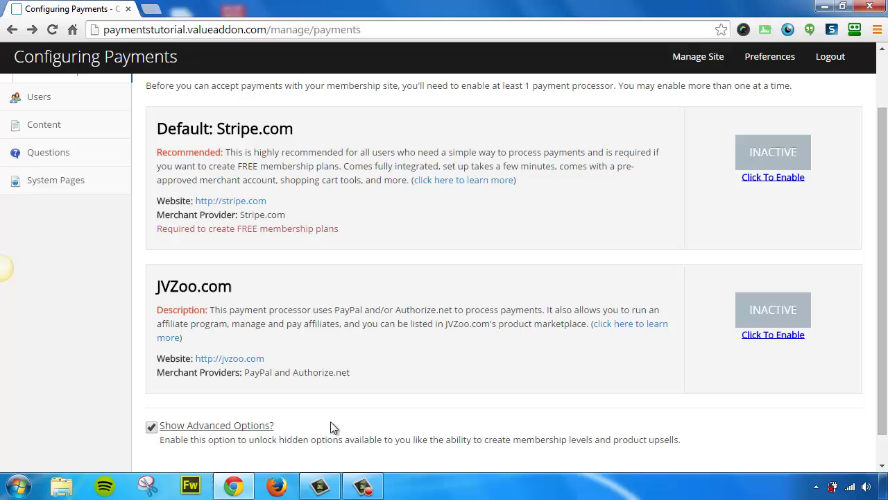
{"action": "left_click", "coordinate": [153, 430]}
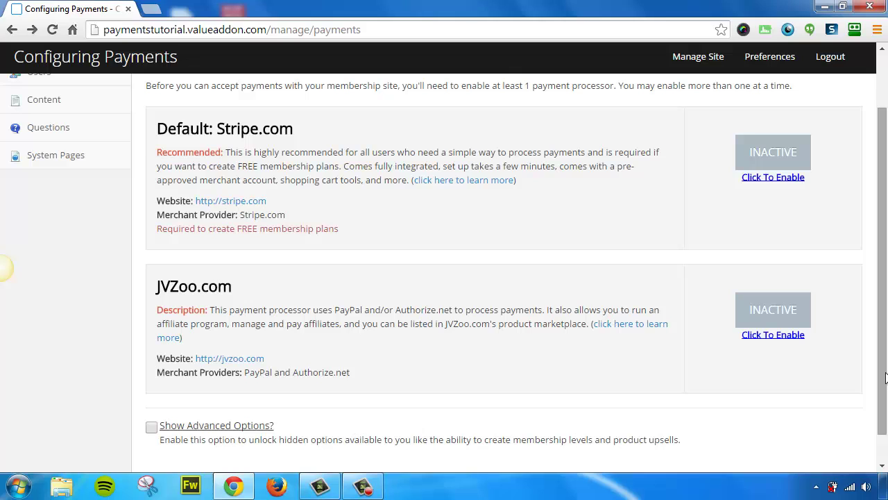
{"action": "left_click_drag", "start_coordinate": [885, 380], "coordinate": [885, 307]}
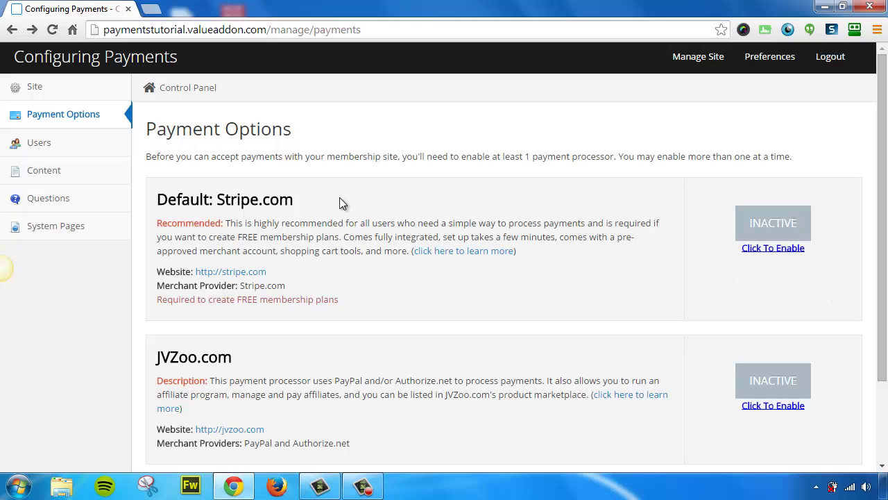
Step: Connect a Stripe account through Stripe Connect so Stripe.com becomes the enabled processor
{"action": "left_click", "coordinate": [775, 251]}
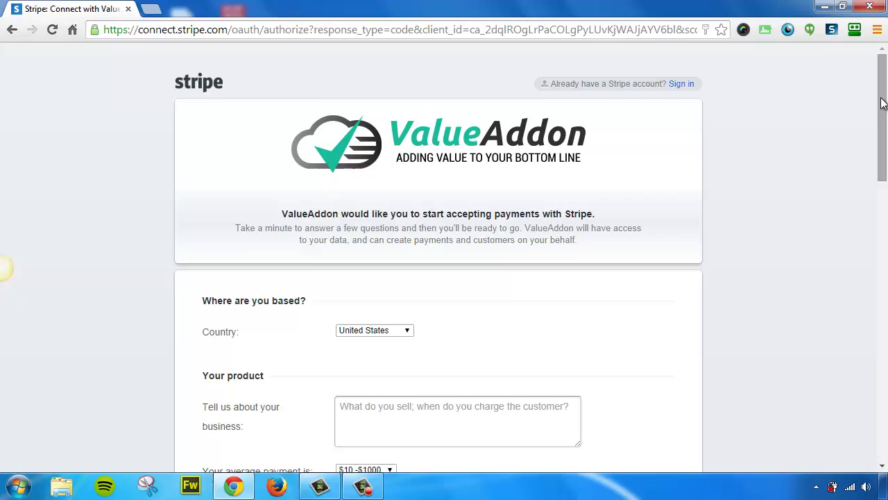
{"action": "left_click_drag", "start_coordinate": [883, 101], "coordinate": [863, 169]}
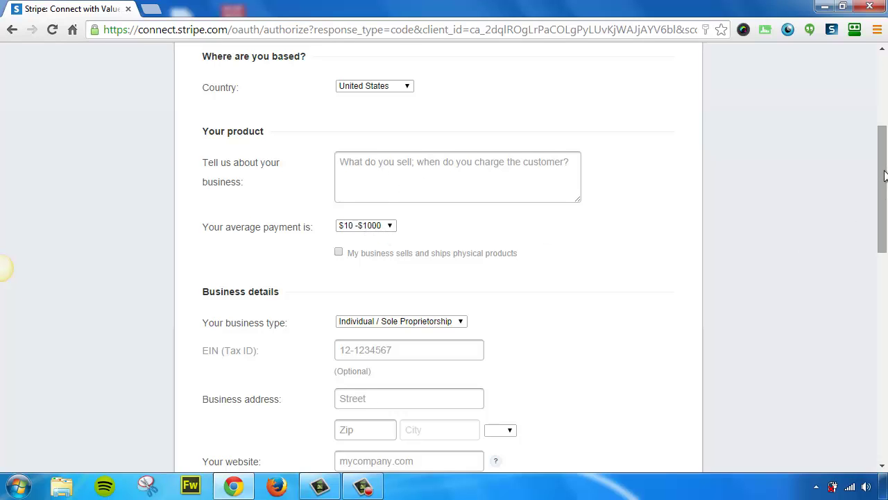
{"action": "left_click_drag", "start_coordinate": [882, 175], "coordinate": [882, 220]}
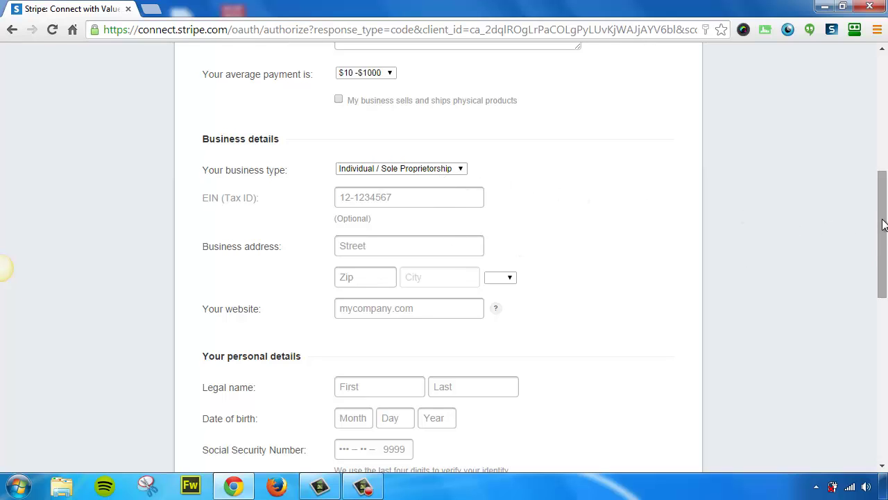
{"action": "scroll", "coordinate": [883, 223], "scroll_direction": "down", "scroll_amount": 3}
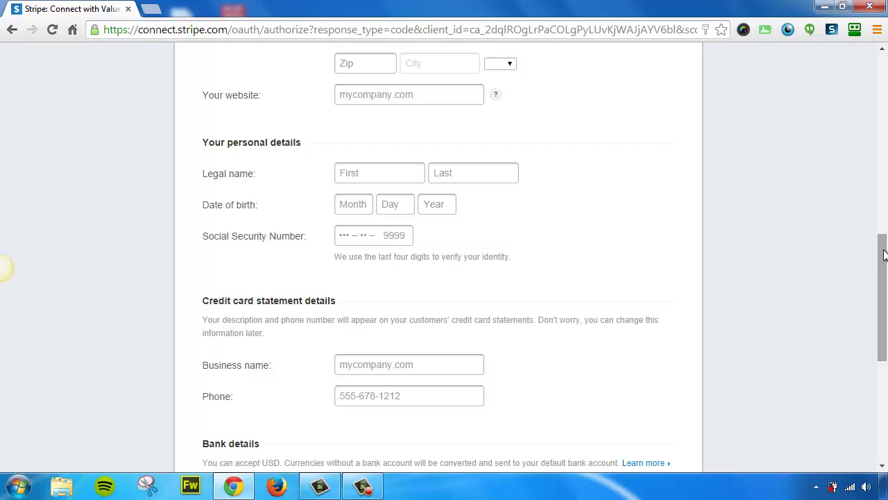
{"action": "left_click_drag", "start_coordinate": [884, 255], "coordinate": [884, 300]}
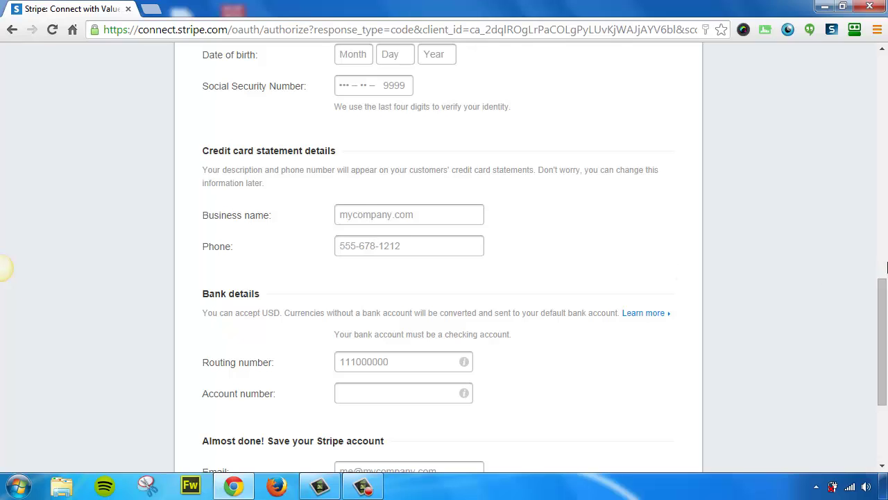
{"action": "left_click_drag", "start_coordinate": [883, 302], "coordinate": [887, 359]}
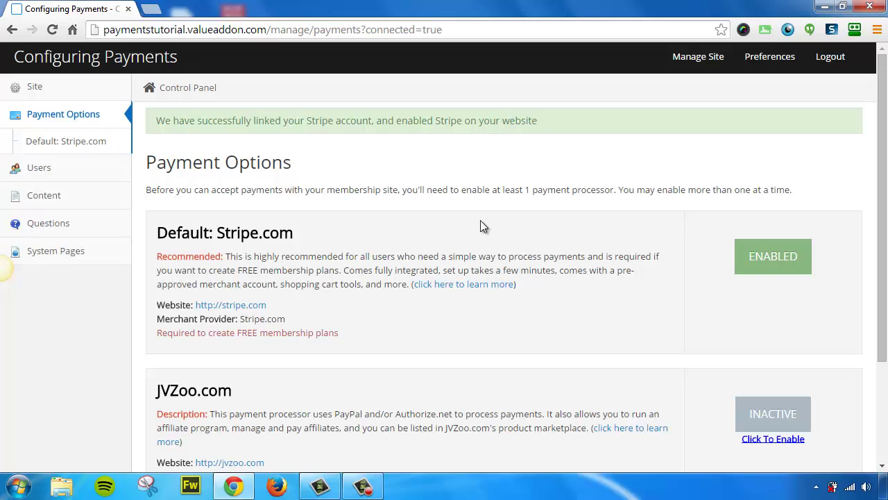
Step: Open the Stripe.com section and review its History, Subscriptions and Coupons tabs
{"action": "left_click", "coordinate": [68, 144]}
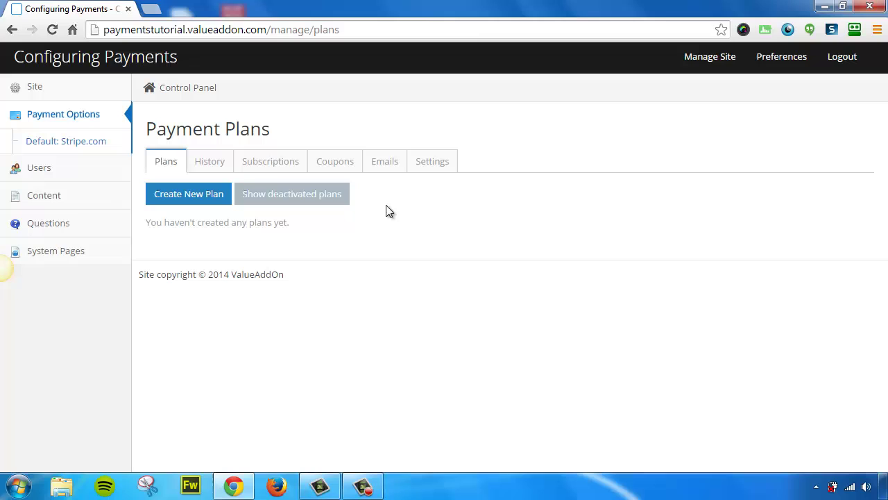
{"action": "left_click", "coordinate": [212, 165]}
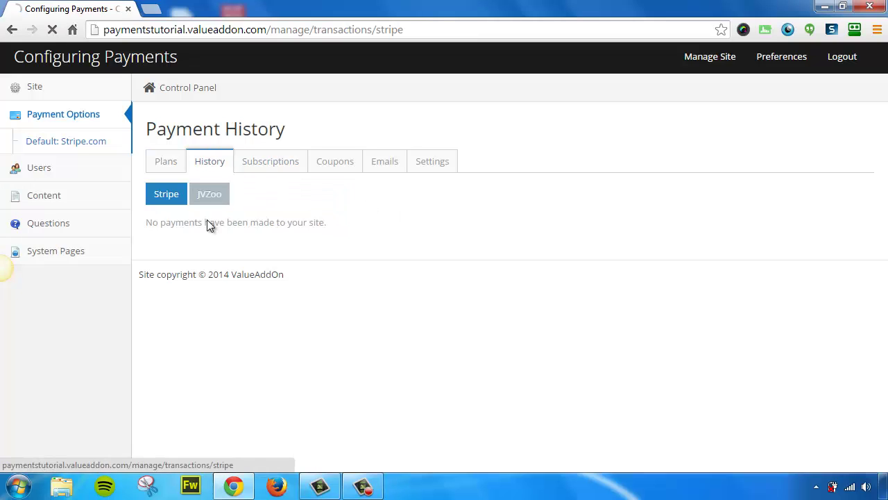
{"action": "left_click", "coordinate": [272, 165]}
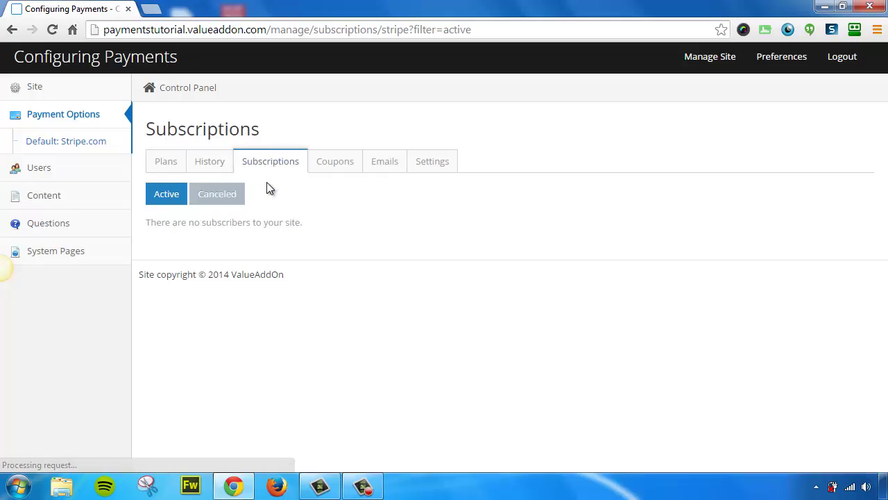
{"action": "left_click", "coordinate": [340, 165]}
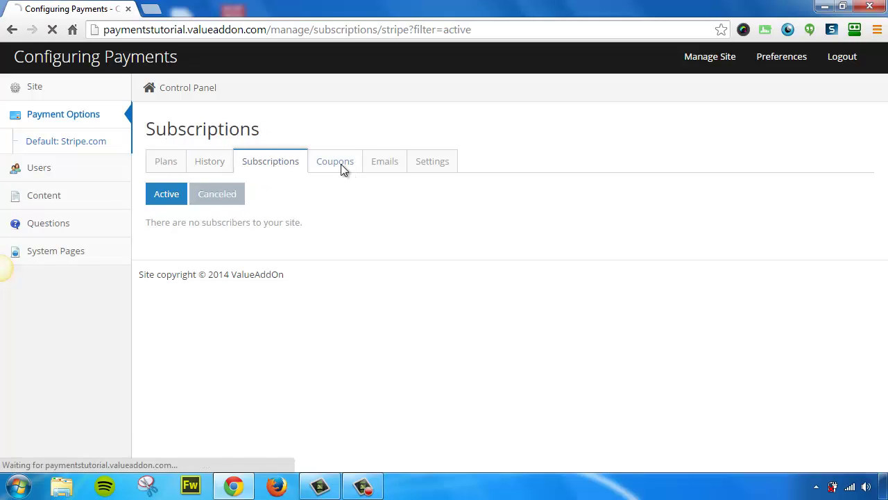
Step: Review the email integration options and Stripe settings, keeping the 7-day guarantee, then return to Plans
{"action": "left_click", "coordinate": [380, 166]}
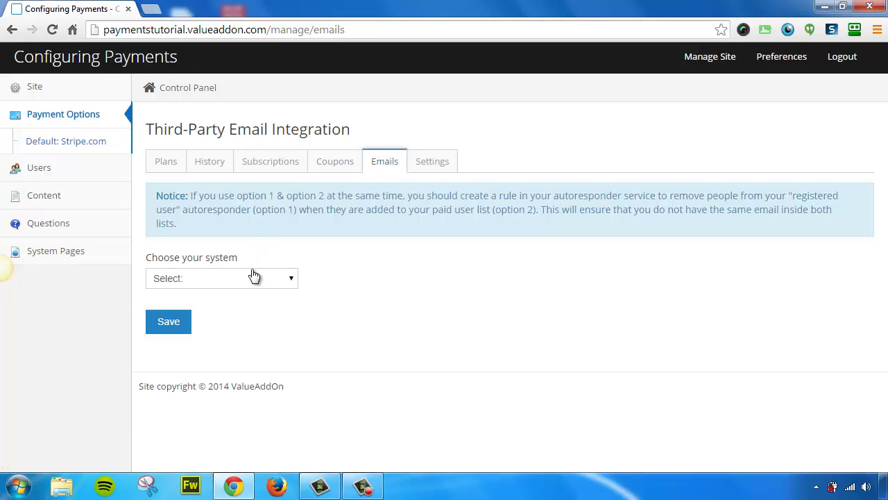
{"action": "left_click", "coordinate": [246, 280]}
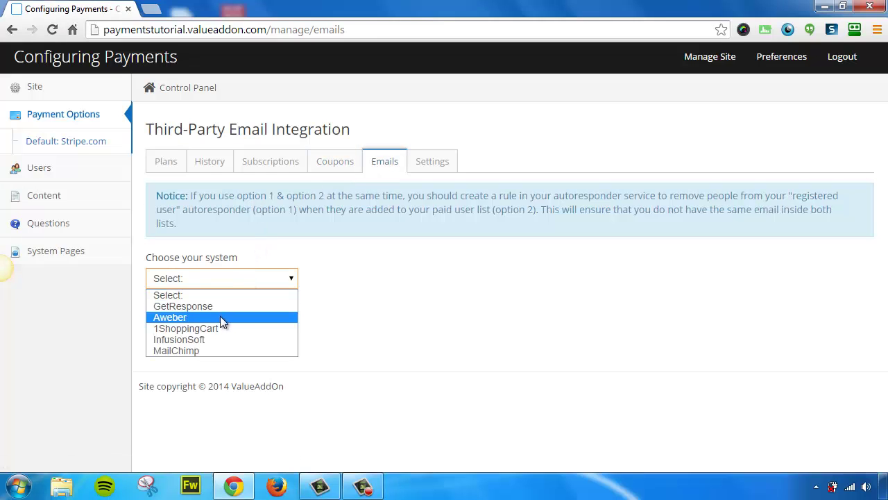
{"action": "left_click", "coordinate": [362, 304]}
{"action": "left_click", "coordinate": [435, 165]}
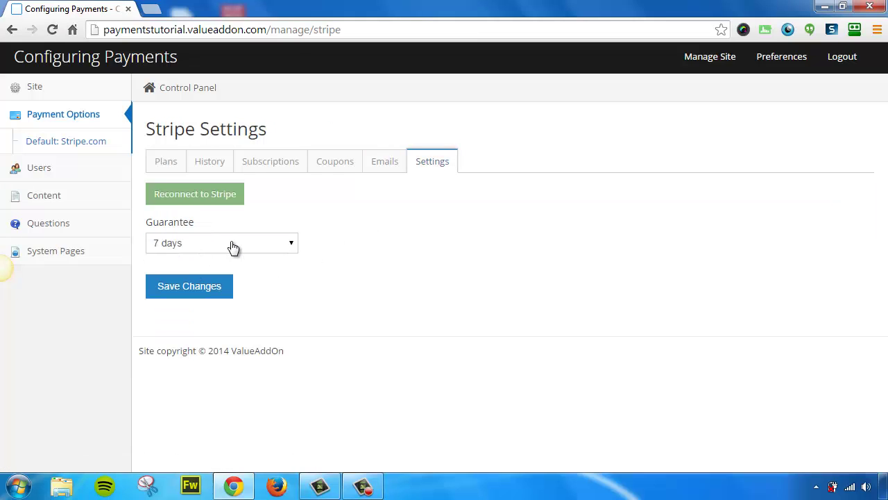
{"action": "left_click", "coordinate": [233, 247]}
{"action": "left_click", "coordinate": [348, 253]}
{"action": "left_click", "coordinate": [166, 162]}
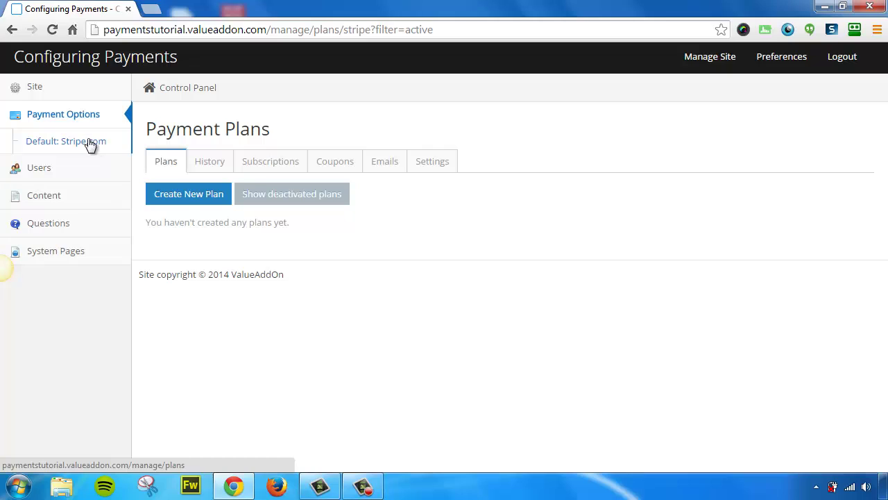
Step: Create the one-time charge plan '10 Dollar Sample' at $10.00, described 'Gain access to my membership site'
{"action": "left_click", "coordinate": [190, 195]}
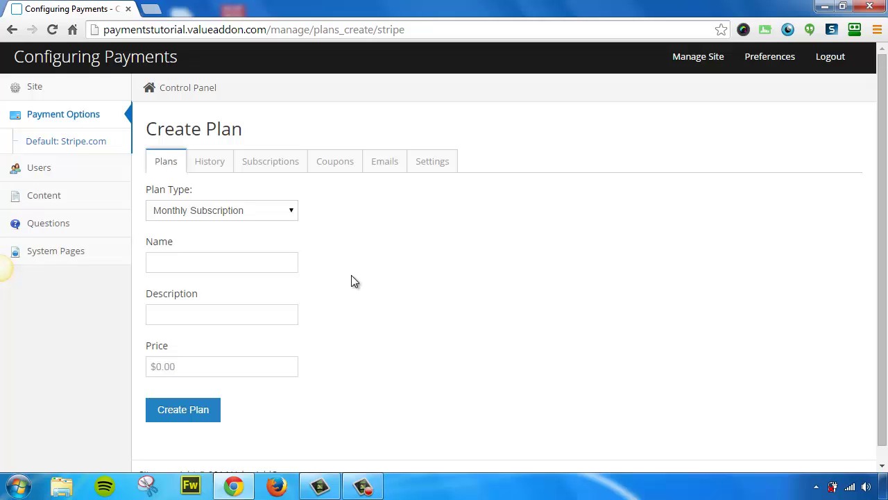
{"action": "left_click", "coordinate": [286, 215]}
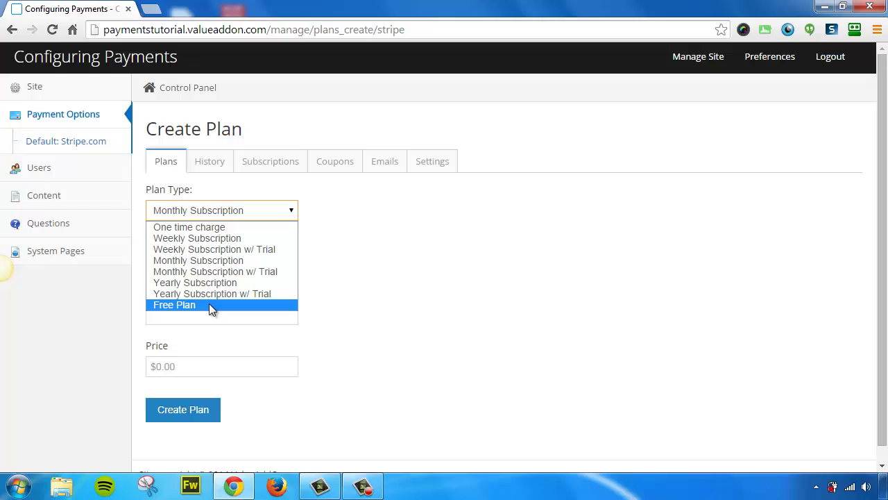
{"action": "left_click", "coordinate": [233, 229]}
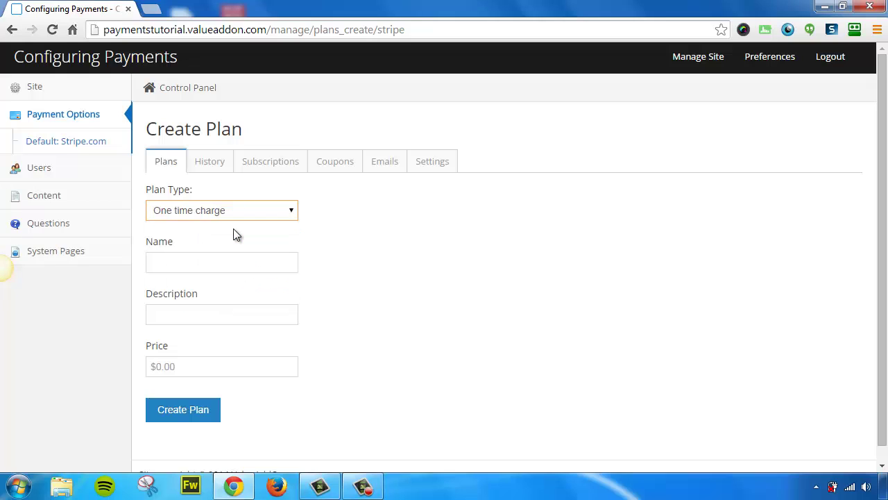
{"action": "left_click", "coordinate": [224, 264]}
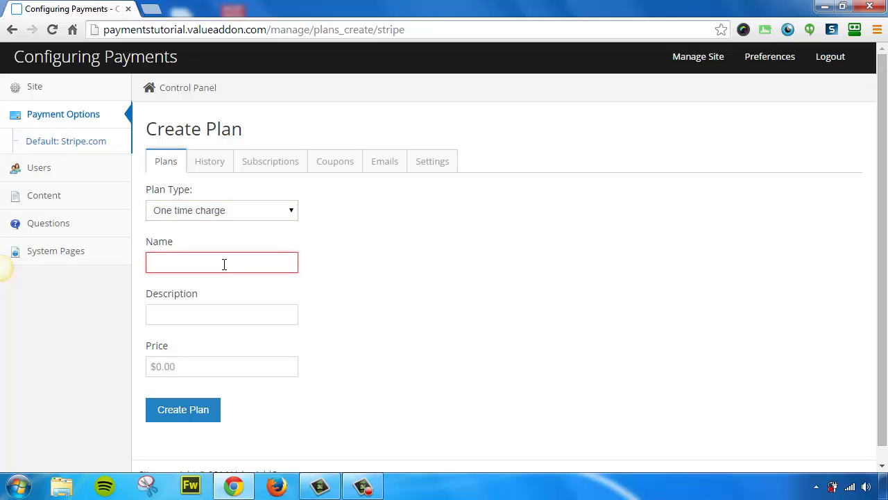
{"action": "type", "text": "10 Doll"}
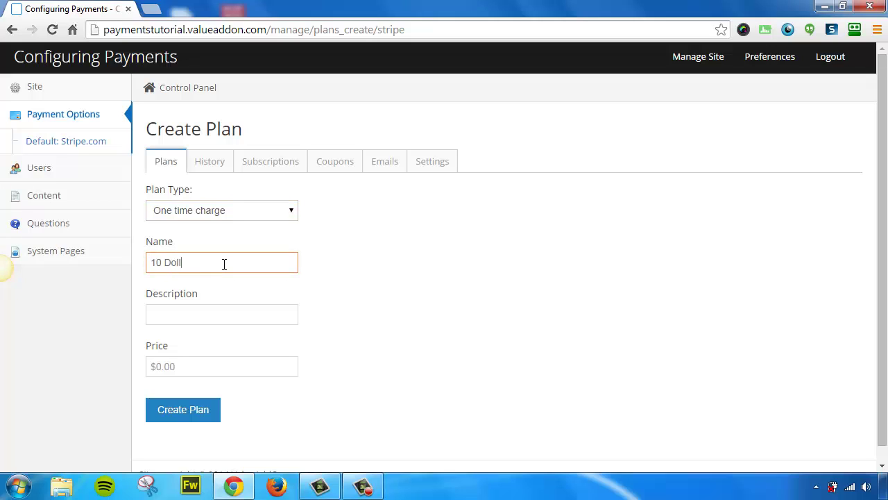
{"action": "type", "text": "ar Sample"}
{"action": "key", "text": "Tab"}
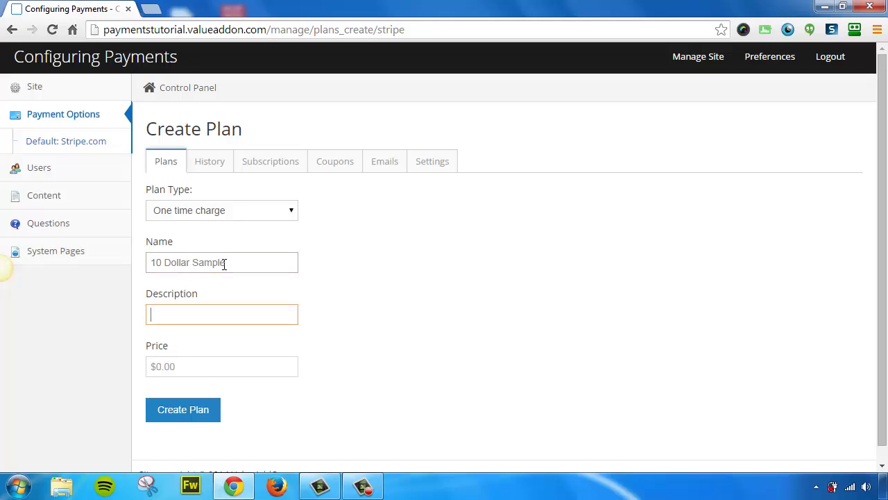
{"action": "type", "text": "Gain access to my membershi"}
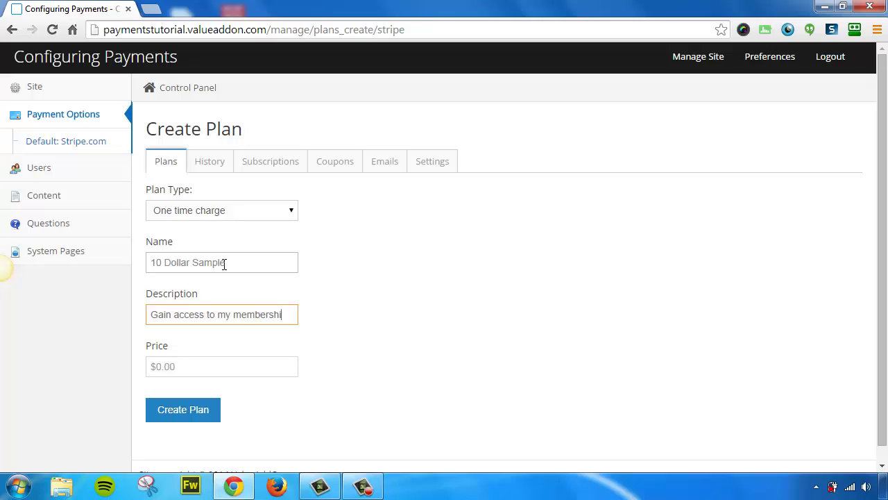
{"action": "type", "text": "p site"}
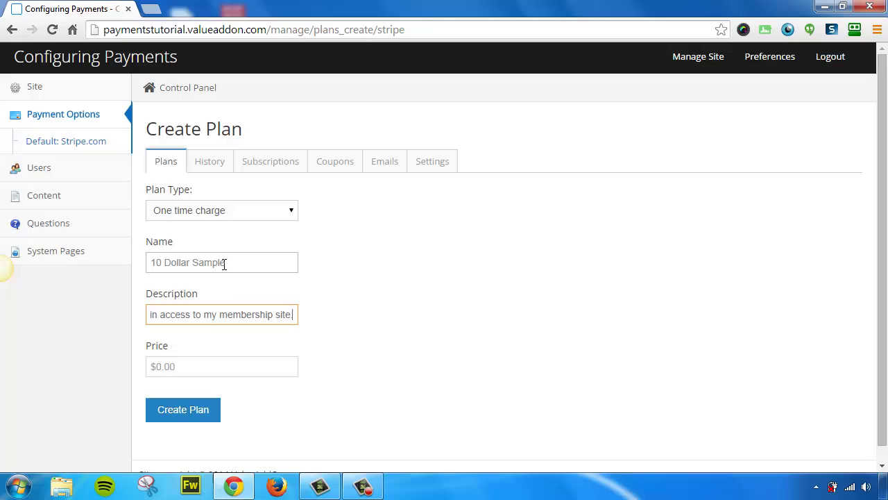
{"action": "left_click", "coordinate": [192, 364]}
{"action": "type", "text": "10.00"}
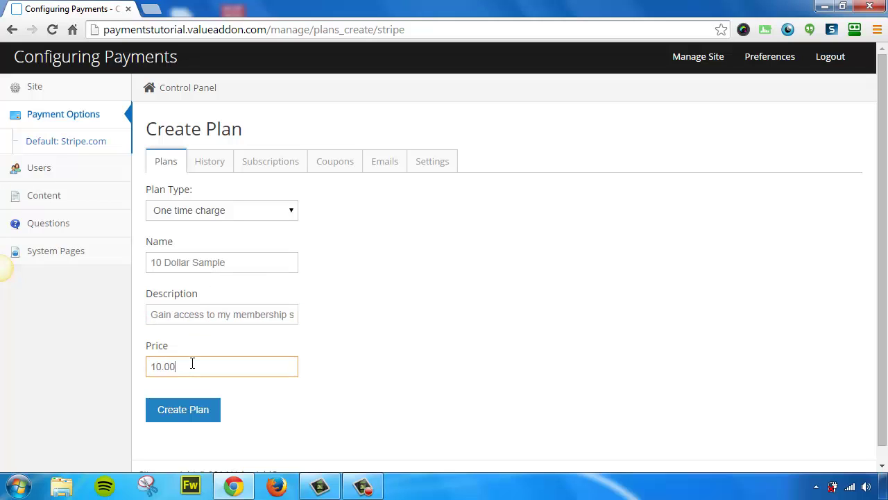
{"action": "left_click", "coordinate": [183, 414]}
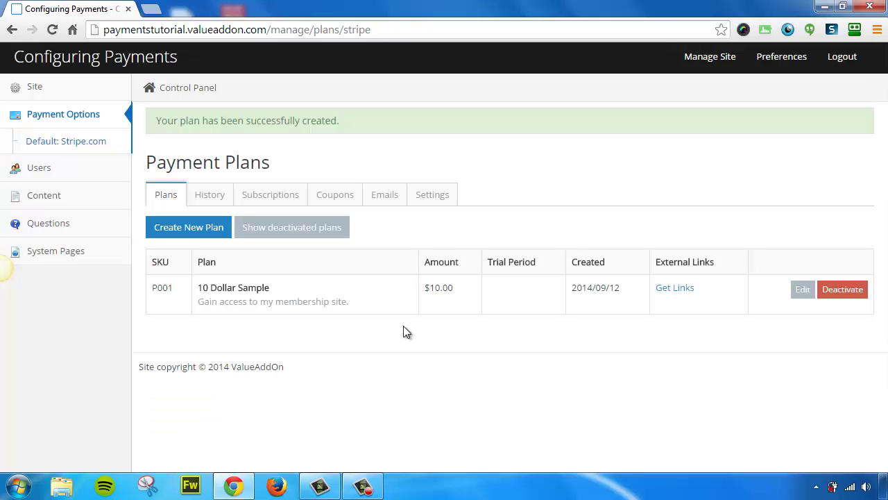
Step: Create the Monthly Subscription '20 Dollars Per Month' at $20.00, described 'Get charged 20 dollars every 30 days.'
{"action": "left_click", "coordinate": [190, 230]}
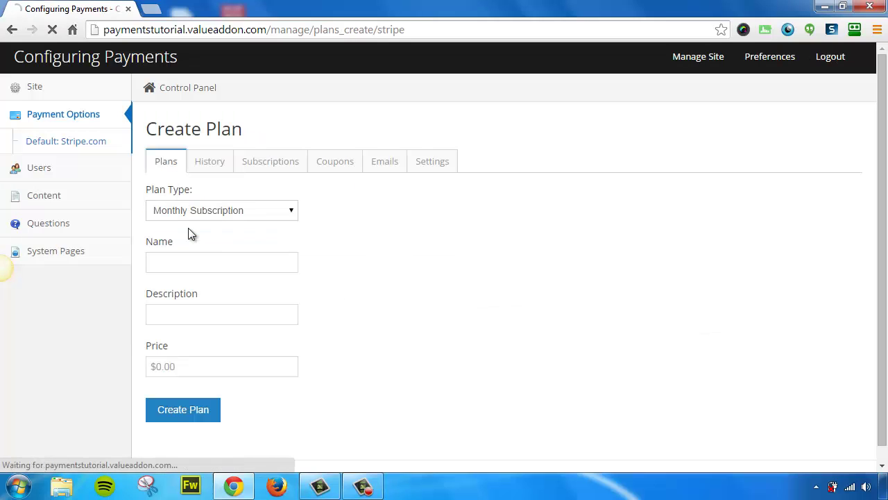
{"action": "left_click", "coordinate": [217, 212]}
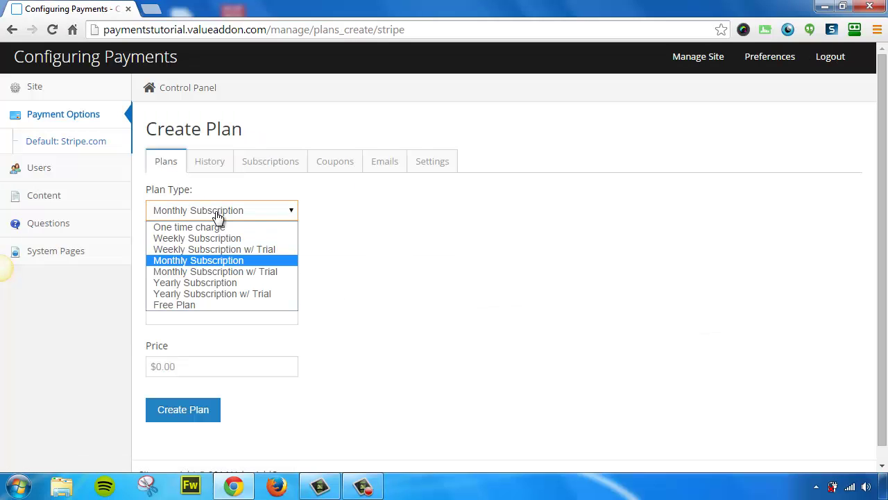
{"action": "left_click", "coordinate": [230, 263]}
{"action": "left_click", "coordinate": [199, 264]}
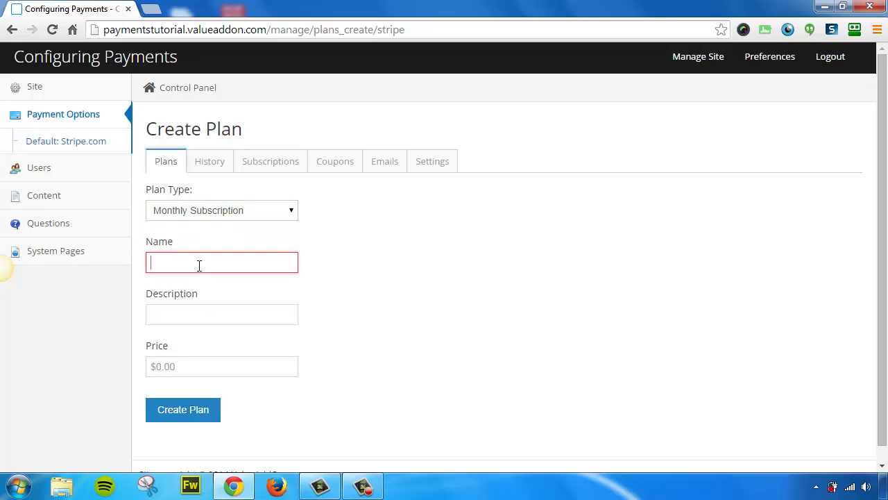
{"action": "type", "text": "20 Dollars Per Month"}
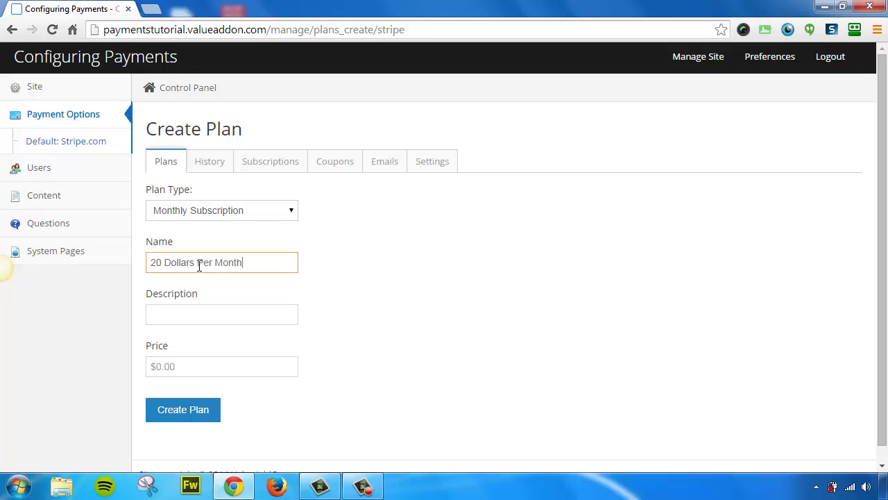
{"action": "key", "text": "Tab"}
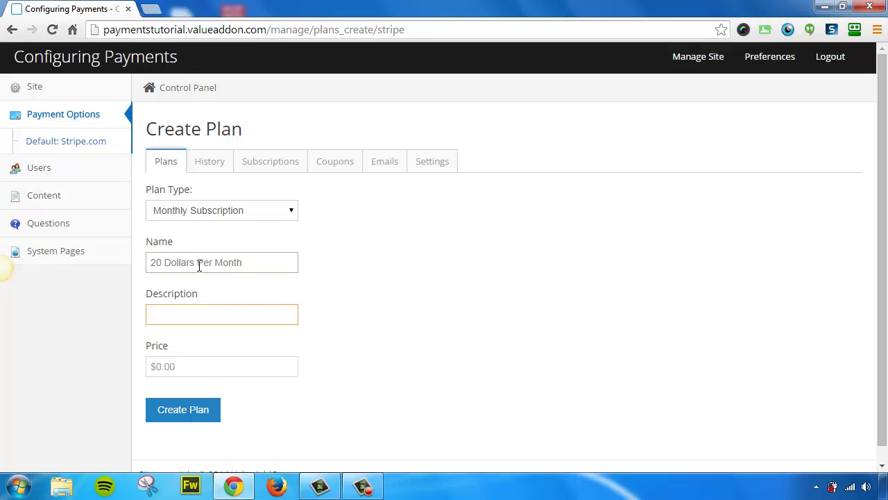
{"action": "type", "text": "Get charged 20 dollars eve"}
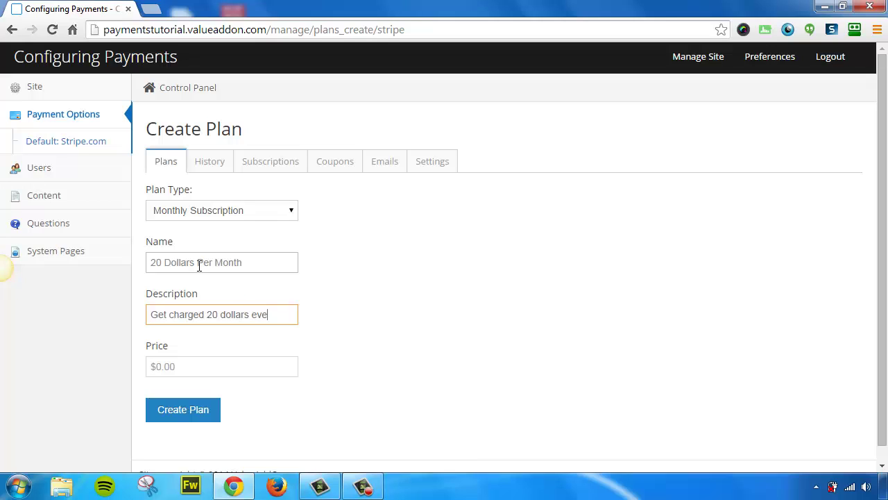
{"action": "type", "text": "ry 30 days."}
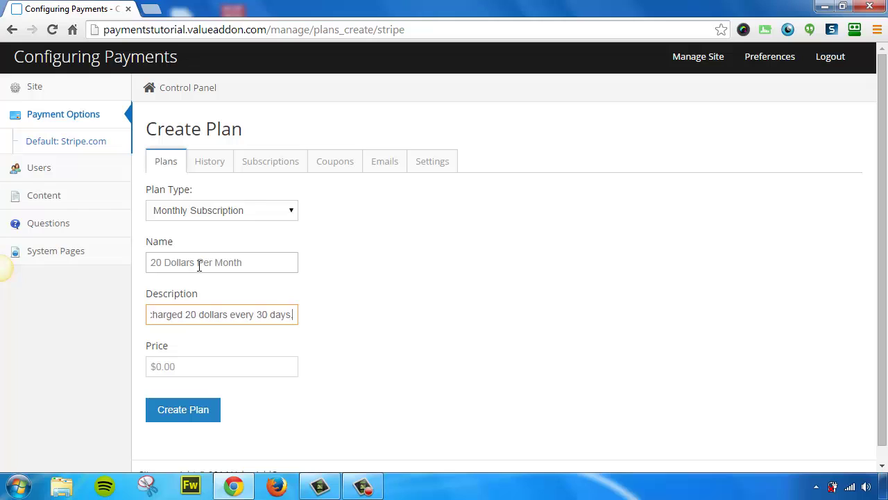
{"action": "left_click", "coordinate": [180, 369]}
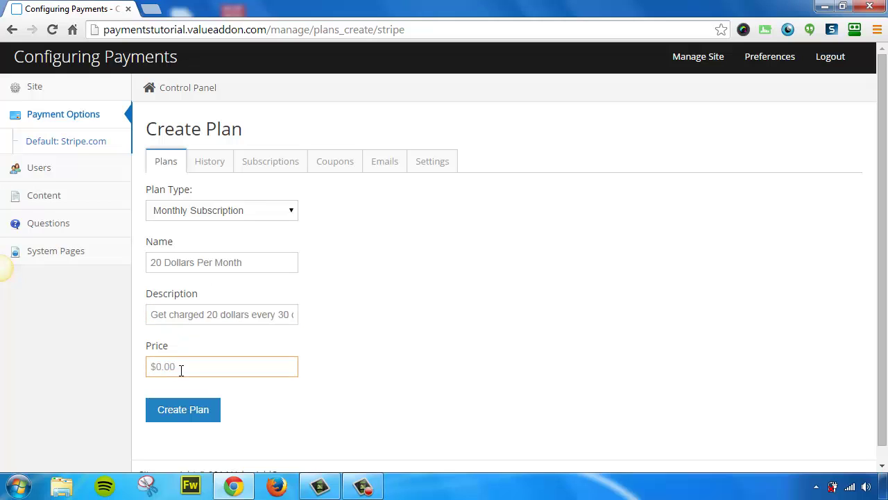
{"action": "type", "text": "20.00"}
{"action": "left_click", "coordinate": [186, 414]}
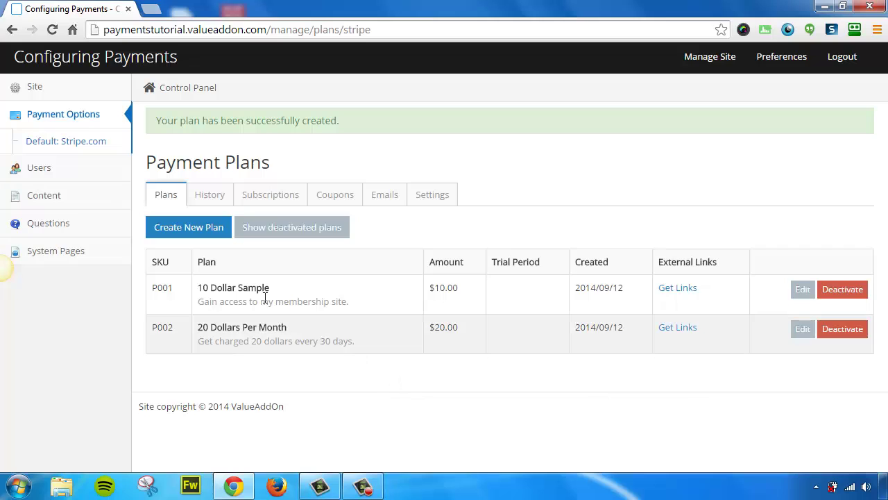
Step: Start a new Free Plan and name it after the user's first name plus 'free plan'
{"action": "left_click", "coordinate": [193, 232]}
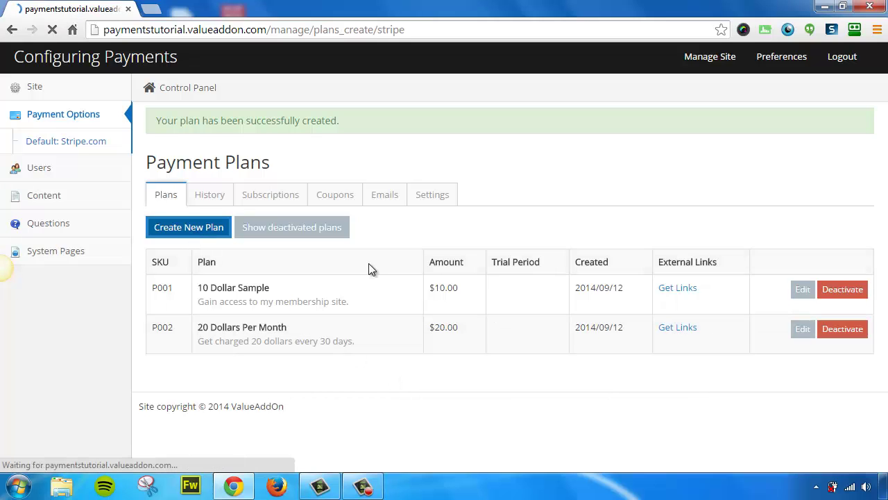
{"action": "left_click", "coordinate": [280, 218]}
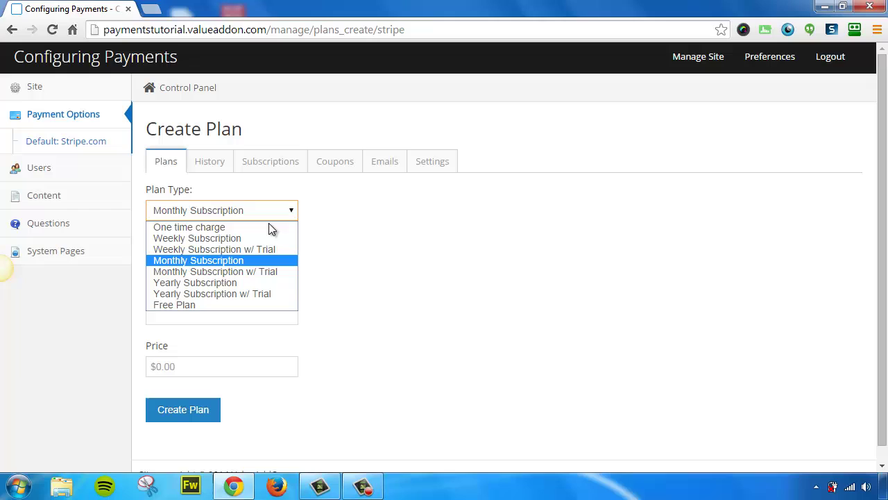
{"action": "left_click", "coordinate": [193, 306]}
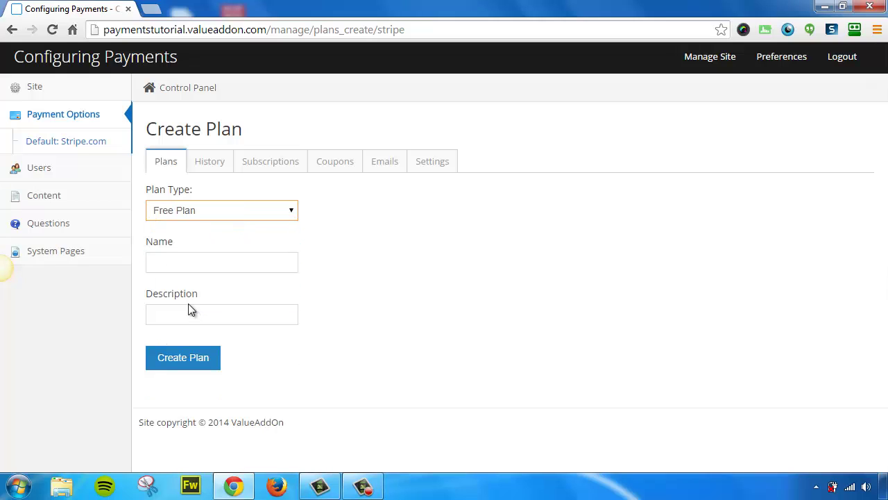
{"action": "left_click", "coordinate": [197, 268]}
{"action": "type", "text": "JOshua"}
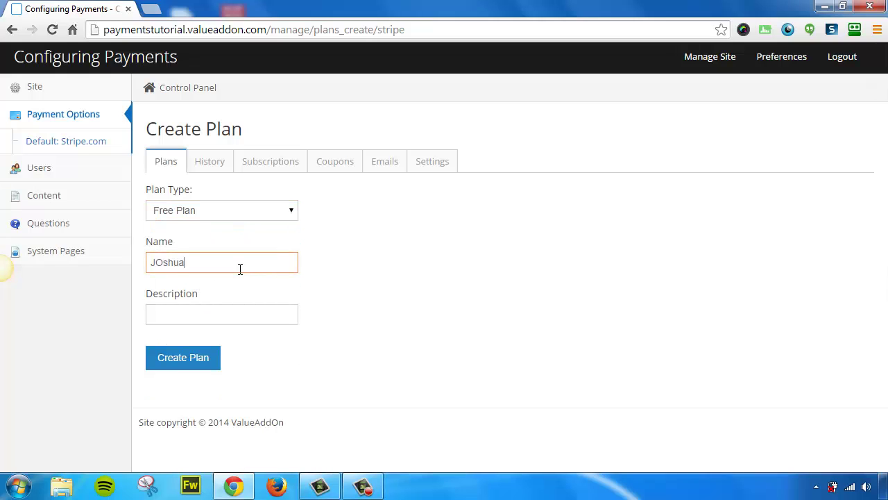
{"action": "key", "text": "BackSpace"}
{"action": "key", "text": "BackSpace"}
{"action": "key", "text": "BackSpace"}
{"action": "key", "text": "BackSpace"}
{"action": "key", "text": "BackSpace"}
{"action": "type", "text": "oshua's free plan"}
Step: Describe the free plan as 'Signup for free to gain access.' and create it
{"action": "key", "text": "Tab"}
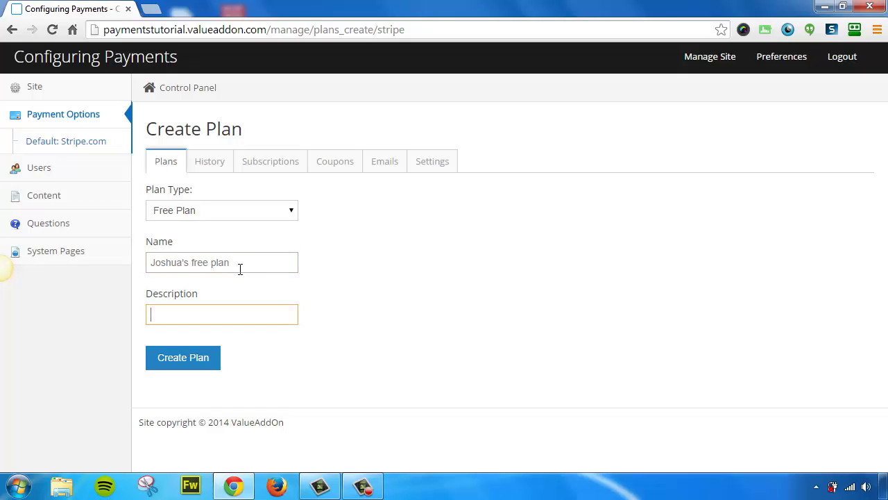
{"action": "type", "text": "Signup"}
{"action": "type", "text": "free to gain acce"}
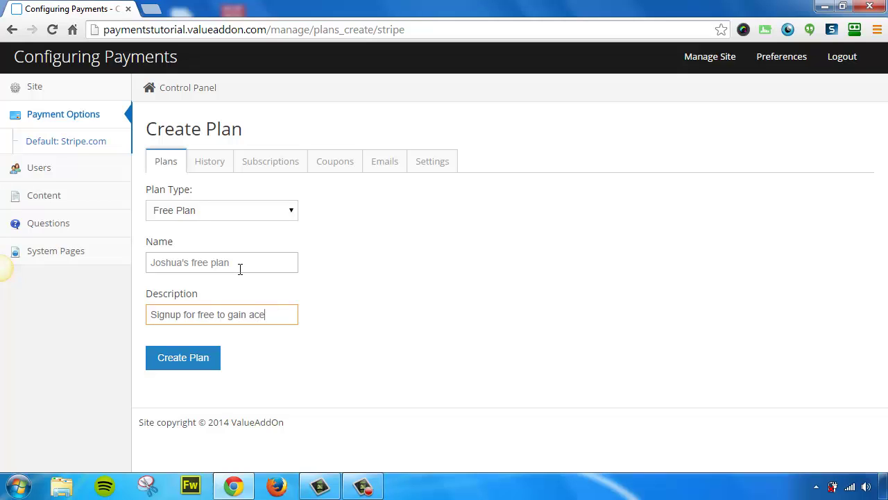
{"action": "type", "text": "ss"}
{"action": "key", "text": "BackSpace"}
{"action": "key", "text": "BackSpace"}
{"action": "key", "text": "BackSpace"}
{"action": "type", "text": "cess."}
{"action": "left_click", "coordinate": [182, 358]}
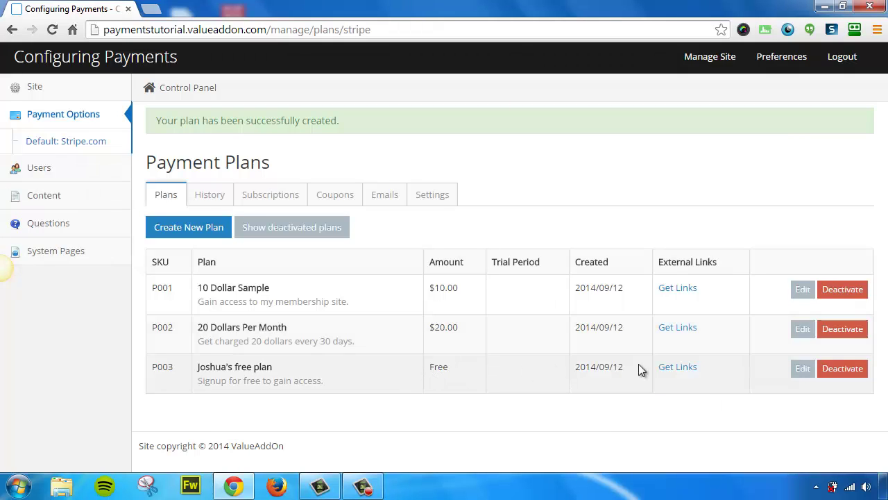
{"action": "left_click", "coordinate": [684, 369]}
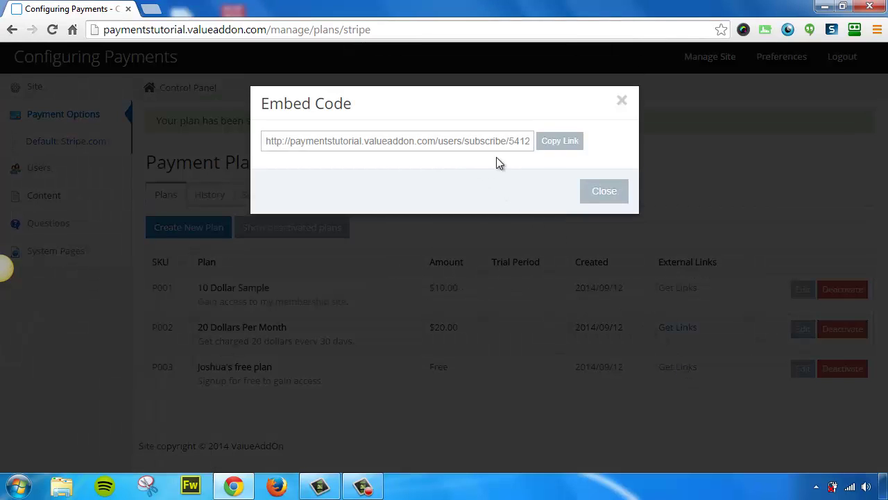
{"action": "left_click", "coordinate": [623, 103]}
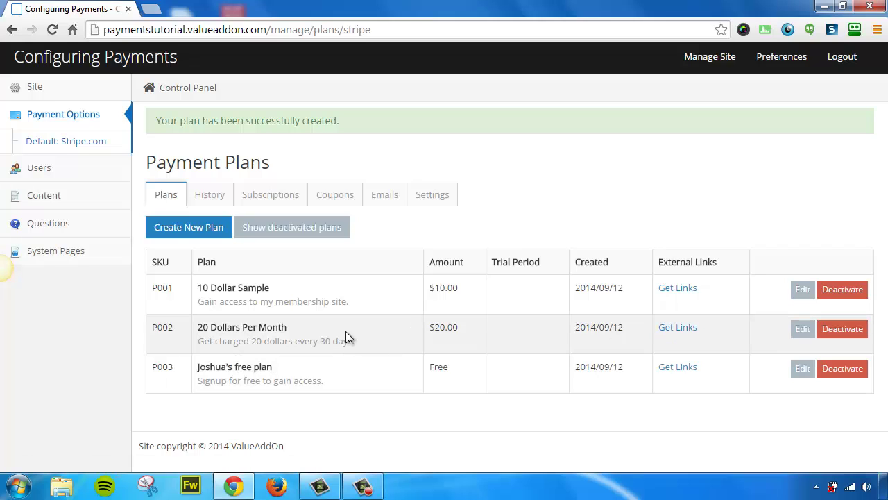
{"action": "left_click", "coordinate": [670, 327]}
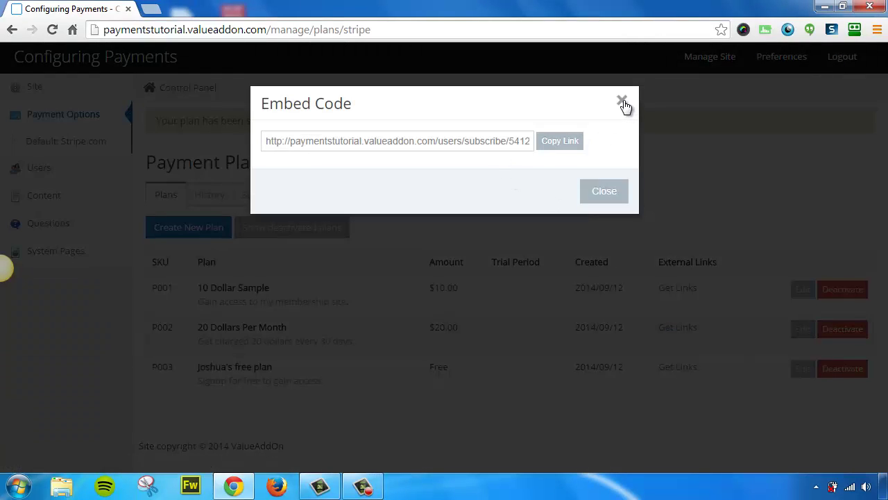
{"action": "left_click", "coordinate": [623, 102]}
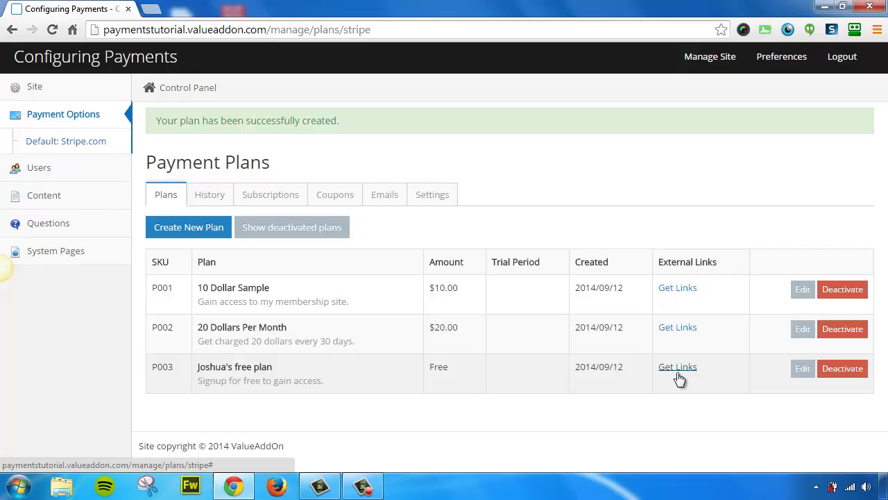
{"action": "left_click", "coordinate": [842, 369]}
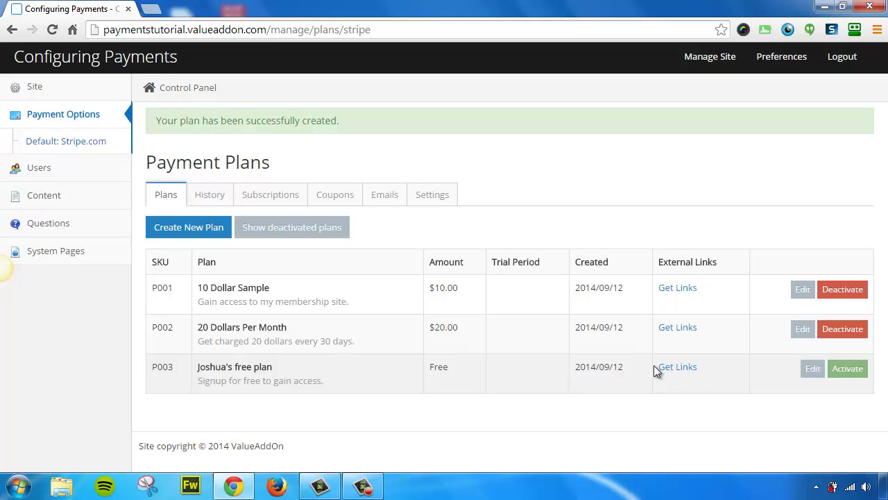
{"action": "left_click", "coordinate": [848, 369]}
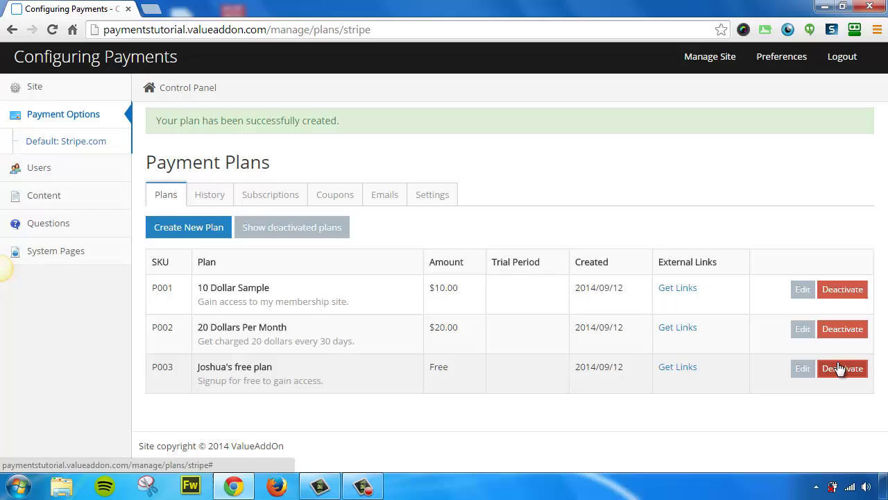
{"action": "left_click", "coordinate": [273, 234]}
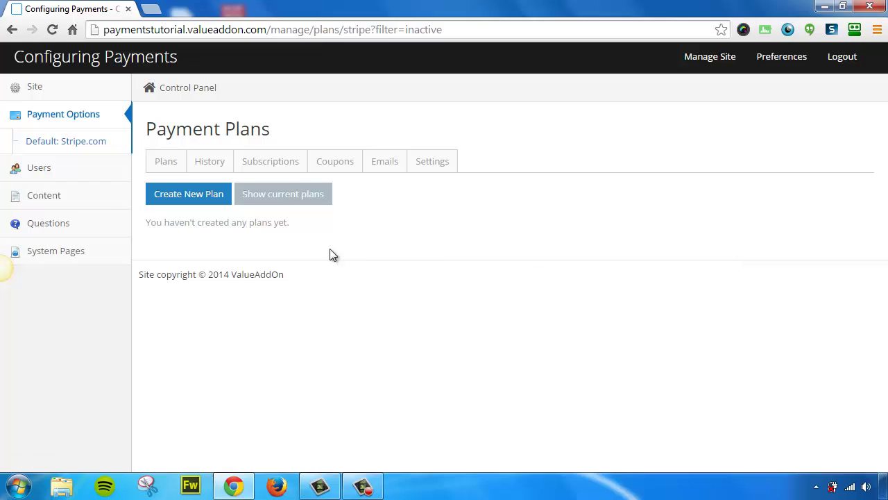
{"action": "left_click", "coordinate": [291, 199]}
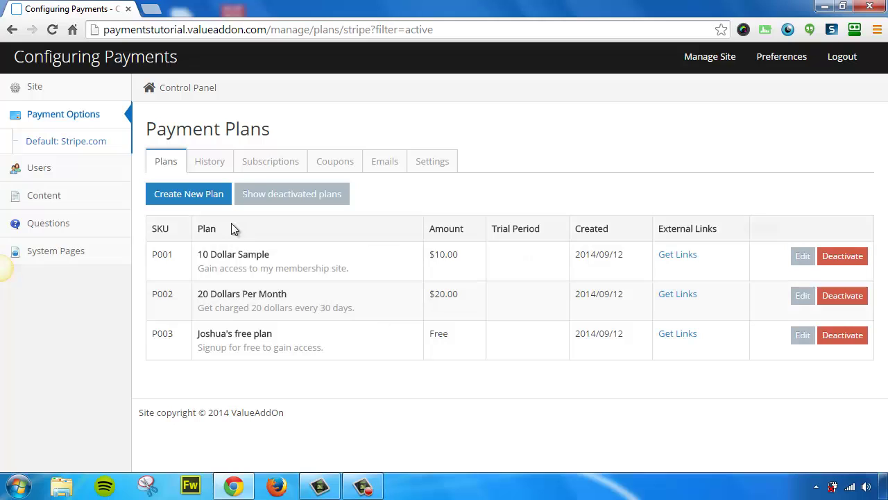
Step: Start a new plan of type Monthly Subscription w/ Trial
{"action": "left_click", "coordinate": [208, 201]}
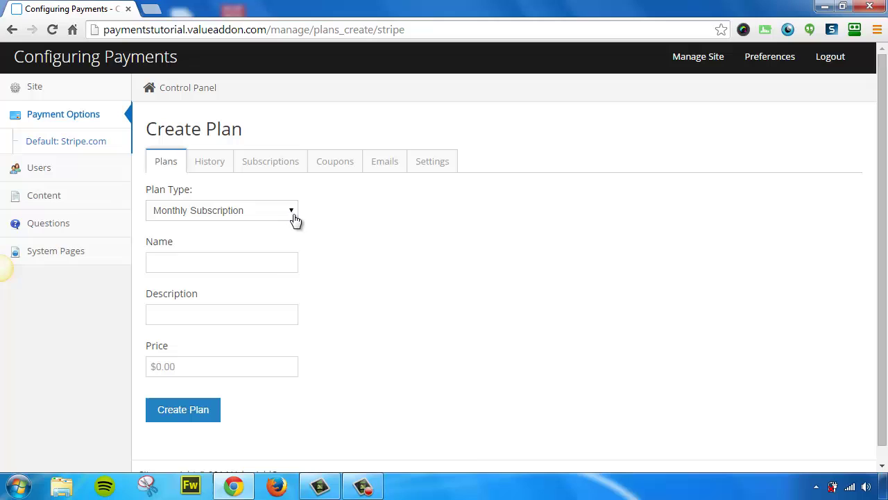
{"action": "left_click", "coordinate": [295, 217]}
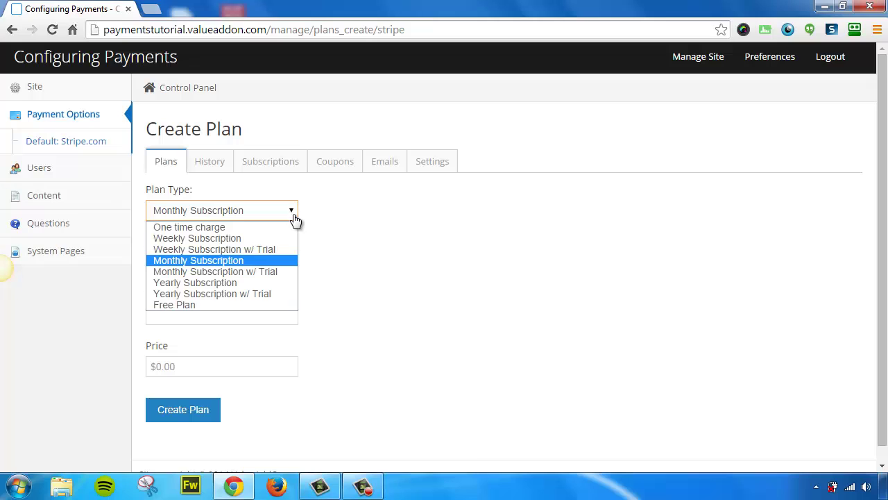
{"action": "left_click", "coordinate": [249, 276]}
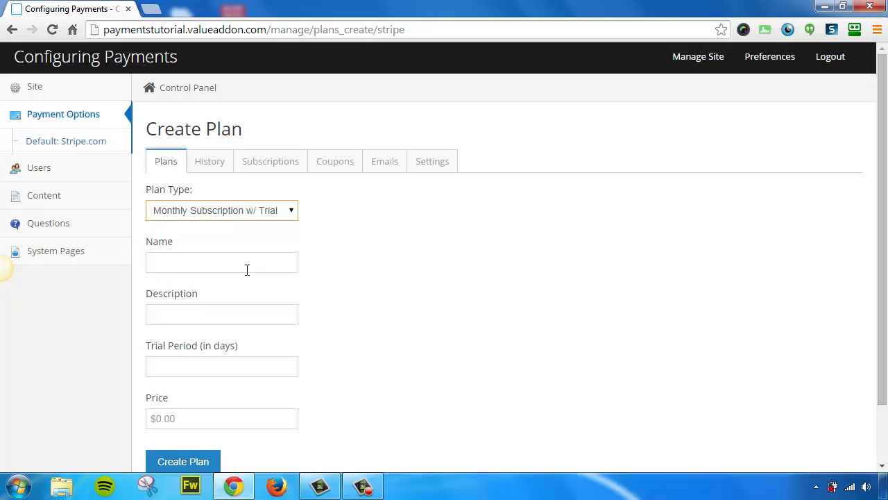
{"action": "left_click", "coordinate": [240, 266]}
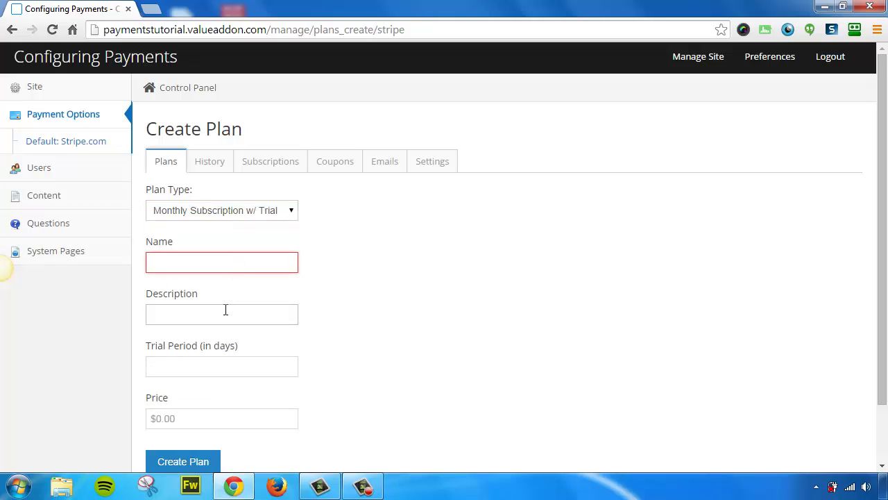
{"action": "left_click", "coordinate": [225, 312]}
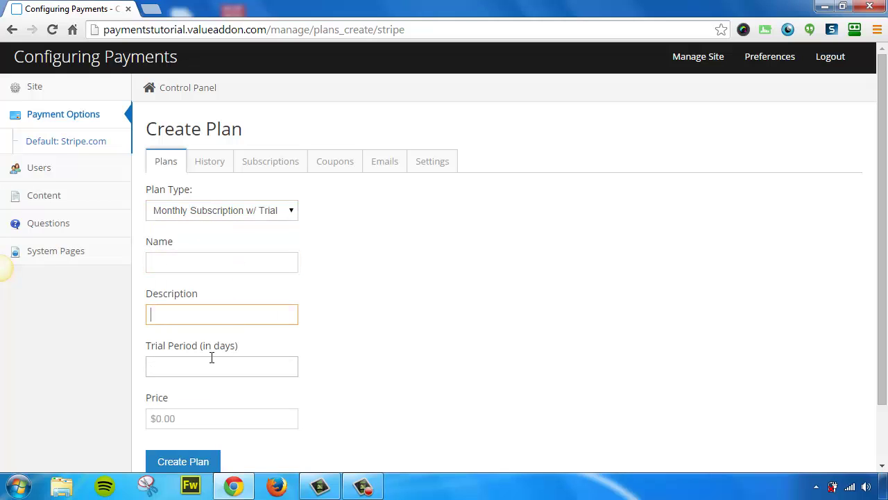
Step: Set the trial period to 7 days and the price to 10.00
{"action": "left_click", "coordinate": [289, 365]}
{"action": "left_click", "coordinate": [290, 365]}
{"action": "left_click", "coordinate": [289, 364]}
{"action": "left_click", "coordinate": [290, 364]}
{"action": "left_click", "coordinate": [289, 364]}
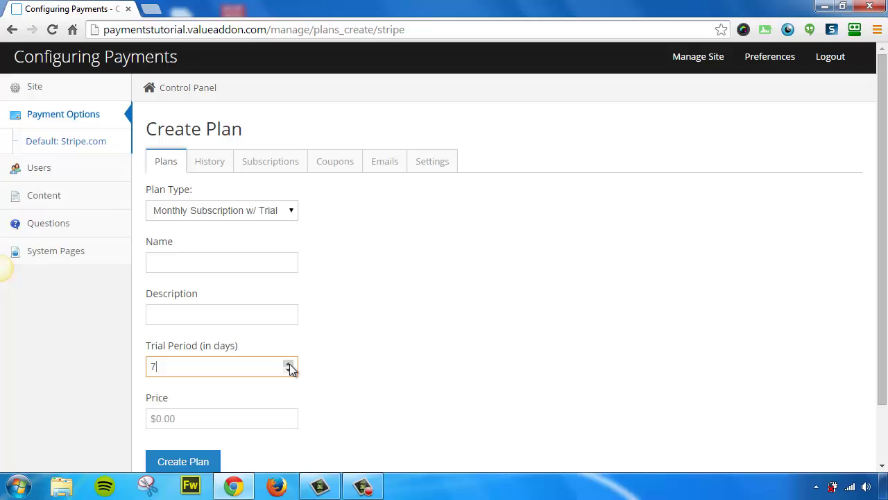
{"action": "left_click", "coordinate": [194, 415]}
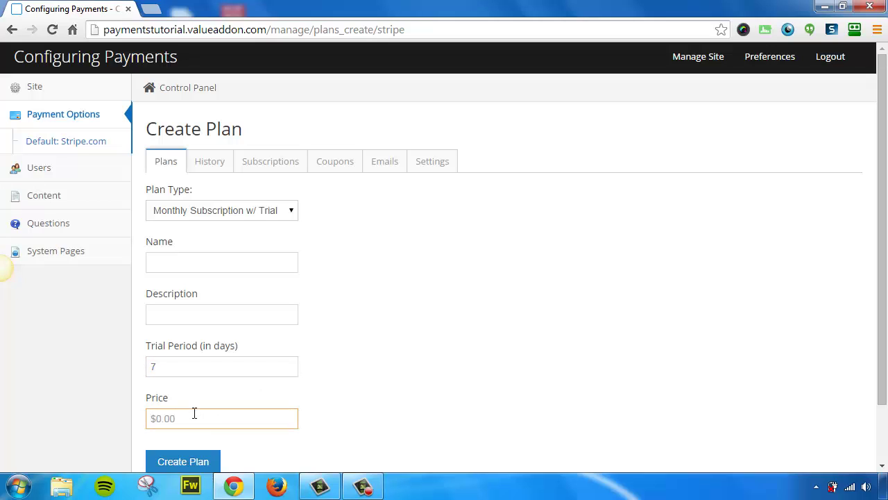
{"action": "type", "text": "10.00"}
{"action": "left_click", "coordinate": [262, 210]}
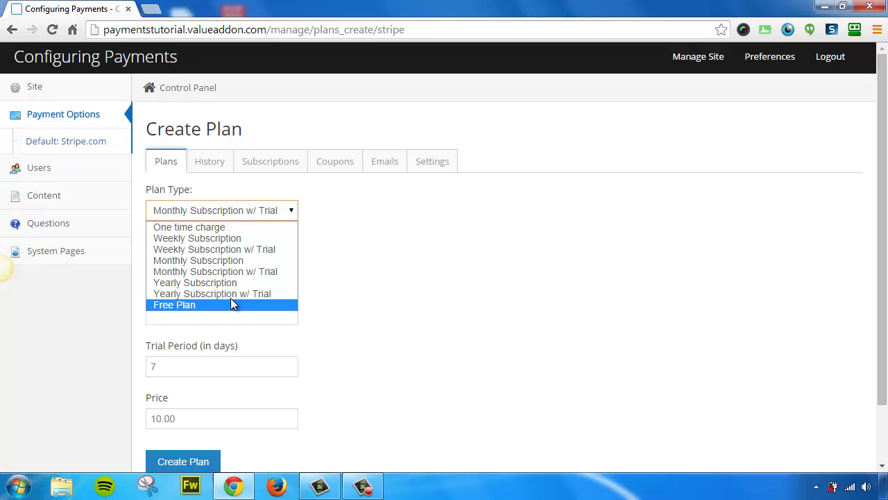
Step: Go Back from the unsaved trial-plan form, confirming Leave this Page
{"action": "left_click", "coordinate": [338, 230]}
{"action": "right_click", "coordinate": [340, 205]}
{"action": "left_click", "coordinate": [355, 209]}
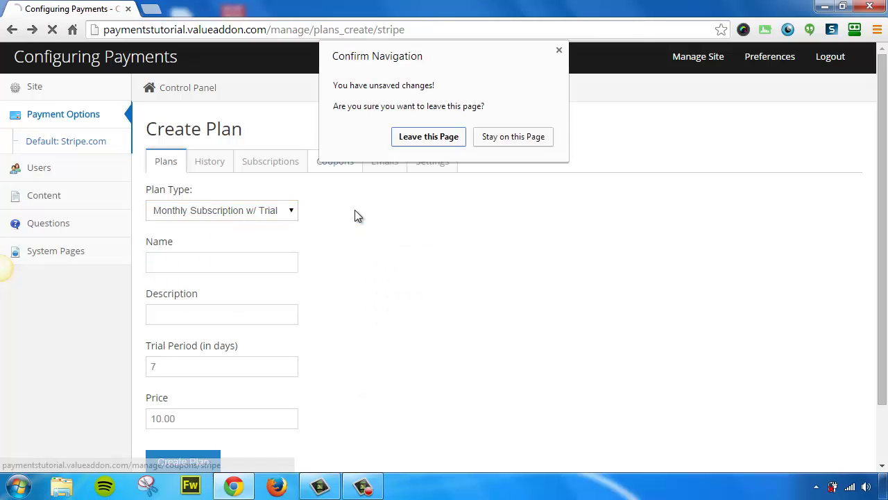
{"action": "left_click", "coordinate": [434, 138]}
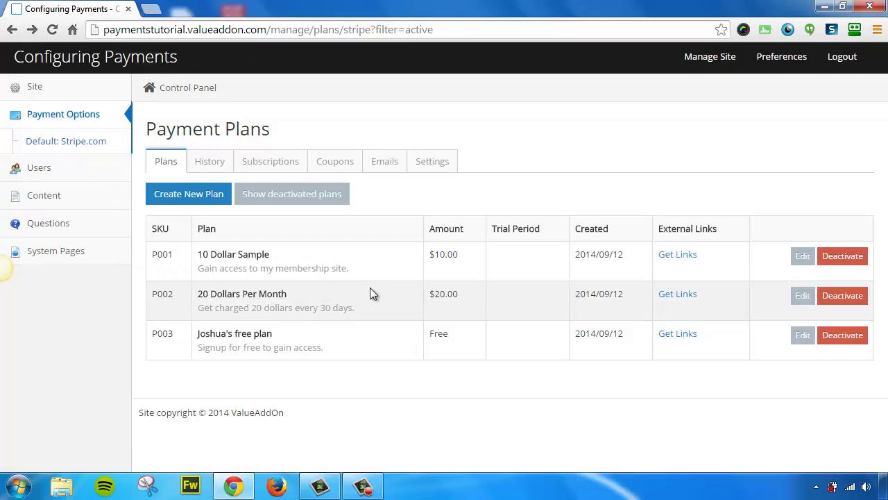